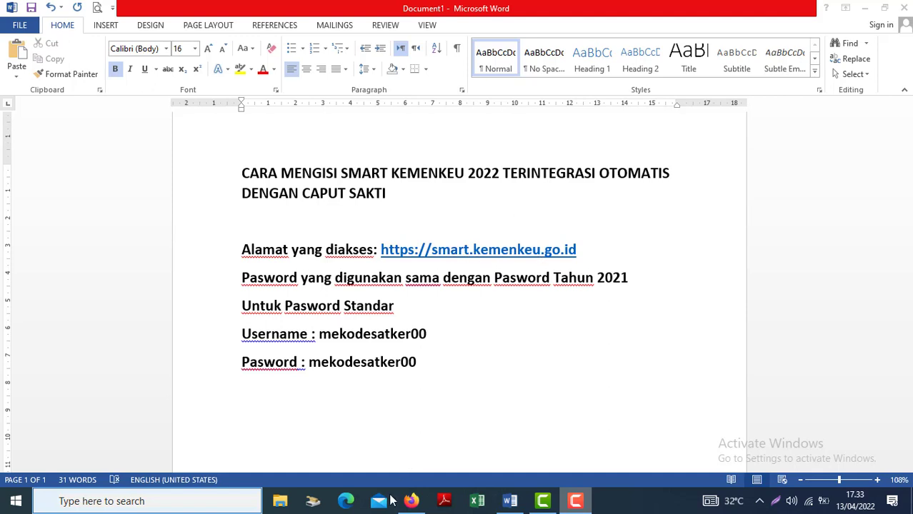
# Switch to Firefox, log in to SMART Kemenkeu with the saved username and password plus the verification sum's answer, and dismiss the welcome message
pyautogui.click(412, 501)
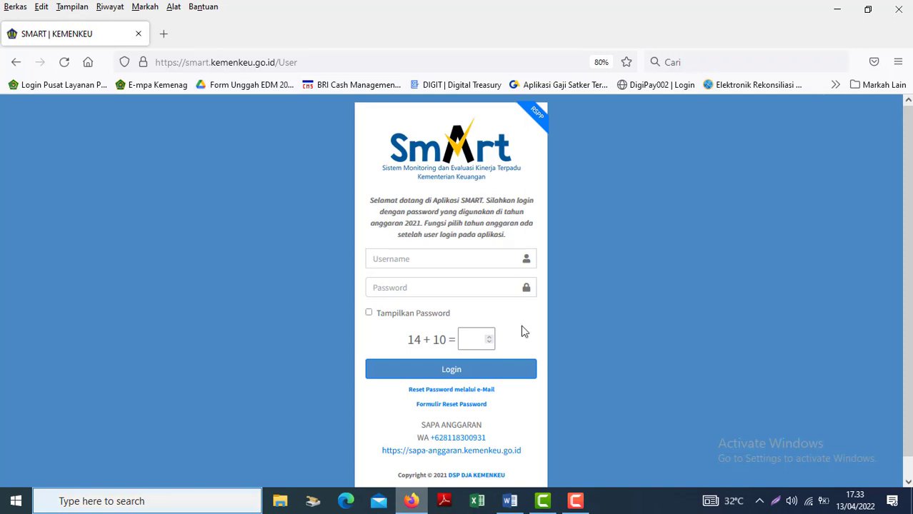
pyautogui.click(389, 263)
pyautogui.write('m')
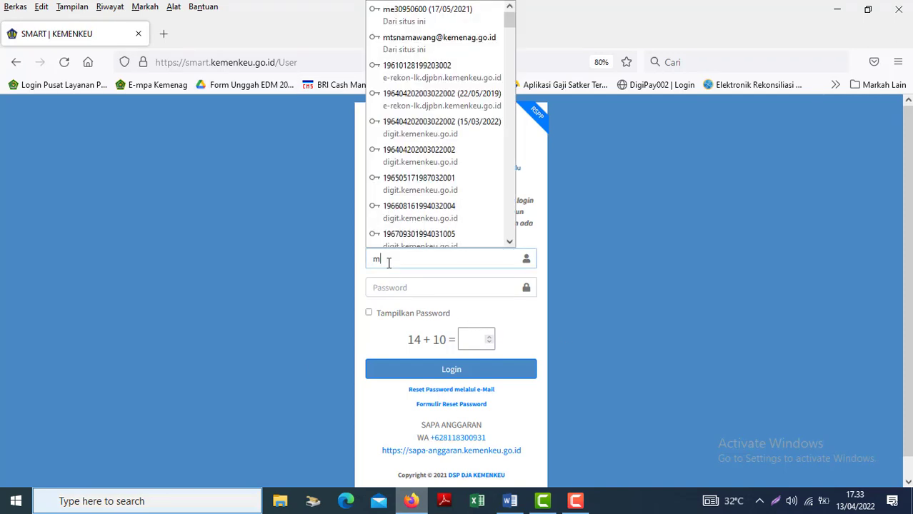
pyautogui.click(393, 288)
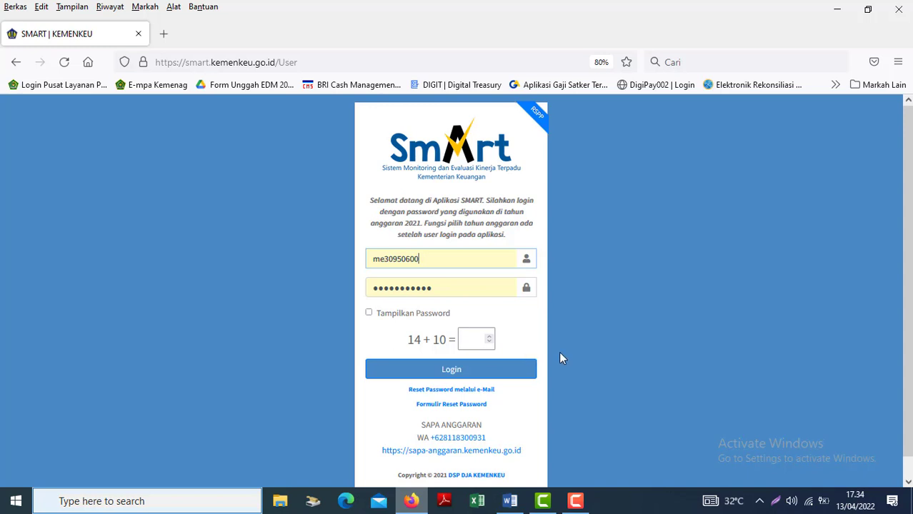
pyautogui.click(482, 344)
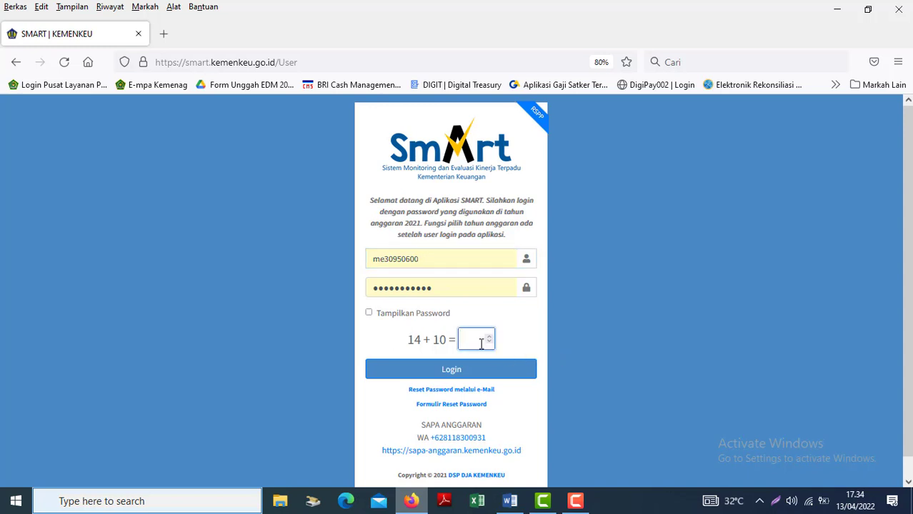
pyautogui.write('24')
pyautogui.click(456, 368)
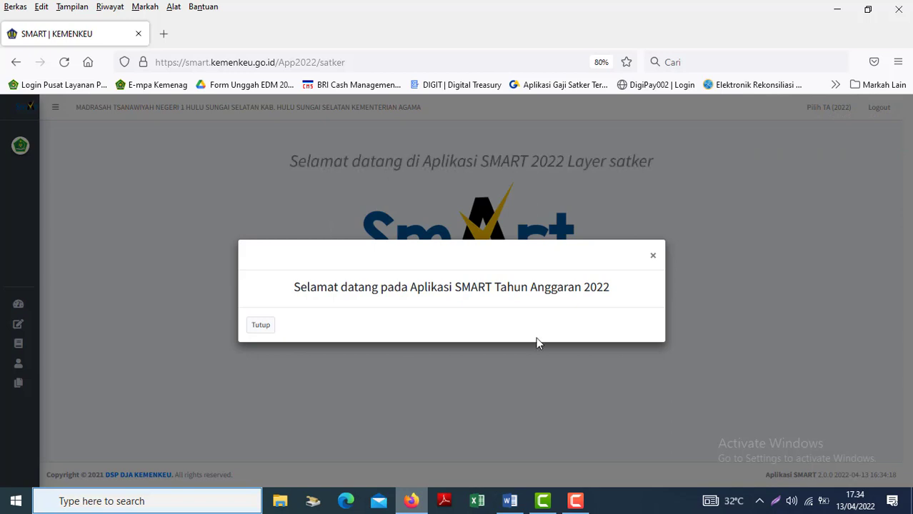
pyautogui.click(262, 327)
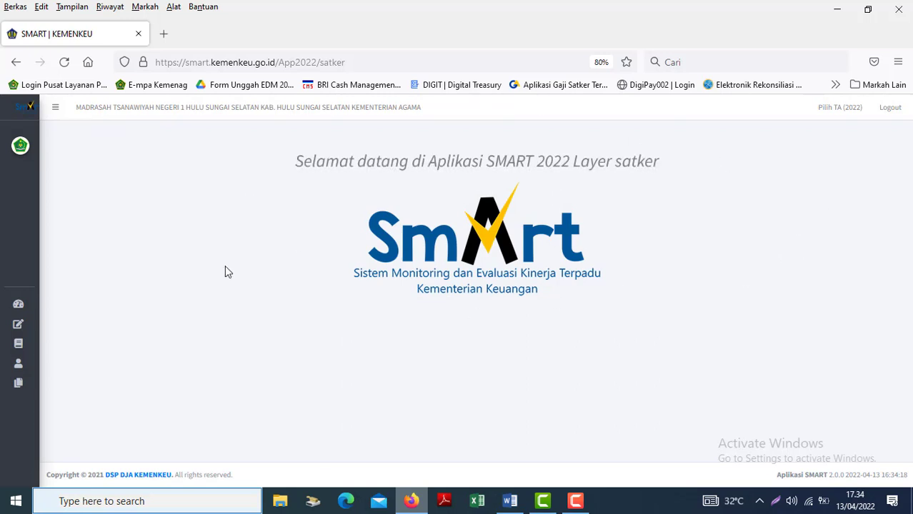
# Open the Realisasi Volume RO data entry for Program PAUD dan Wajib Belajar 12 Tahun
pyautogui.moveTo(3, 218)
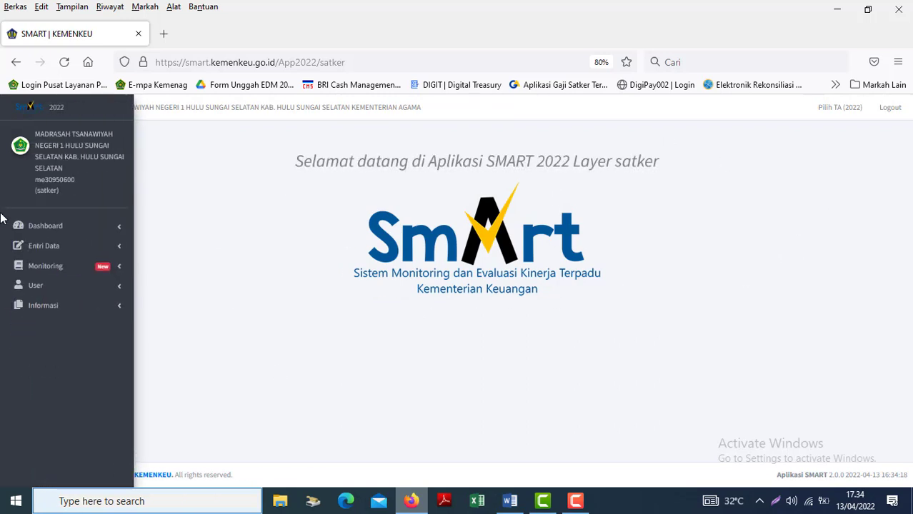
pyautogui.click(41, 250)
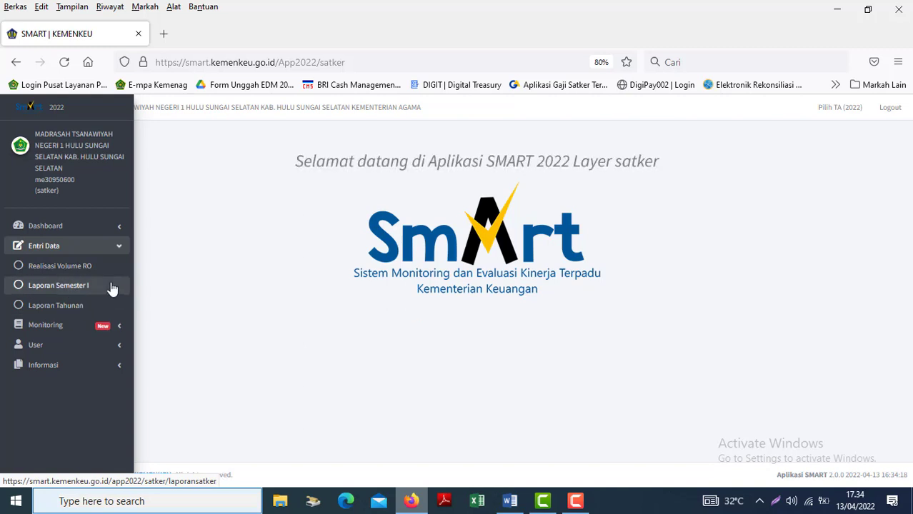
pyautogui.click(69, 271)
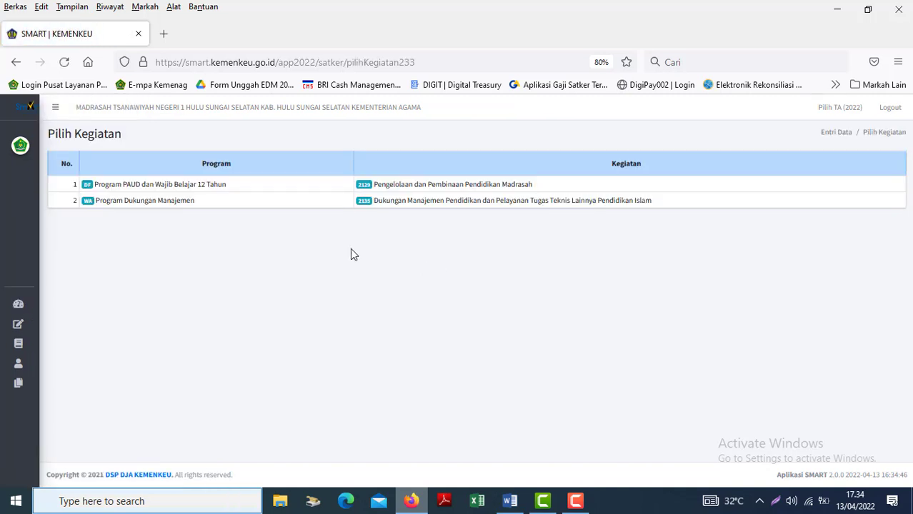
pyautogui.click(159, 186)
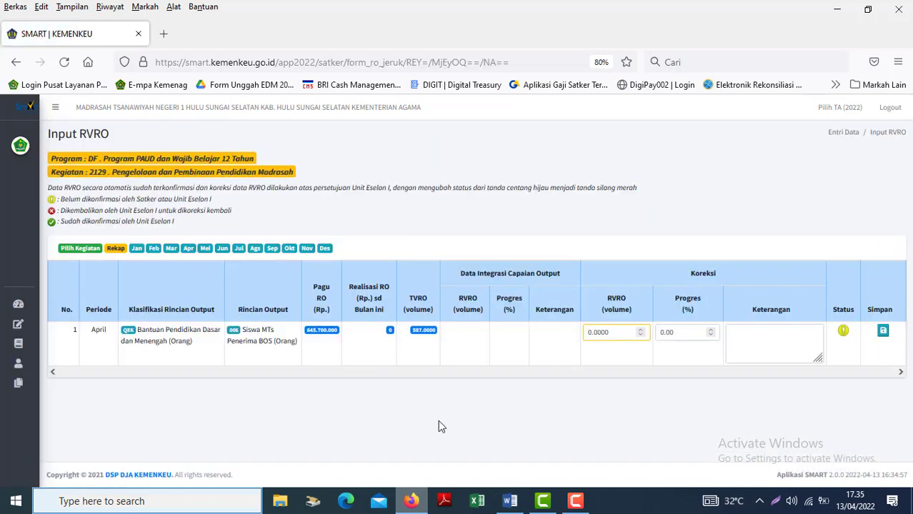
# Review the program's yearly recap and its monthly RVRO entries for January, February, March and April
pyautogui.click(117, 252)
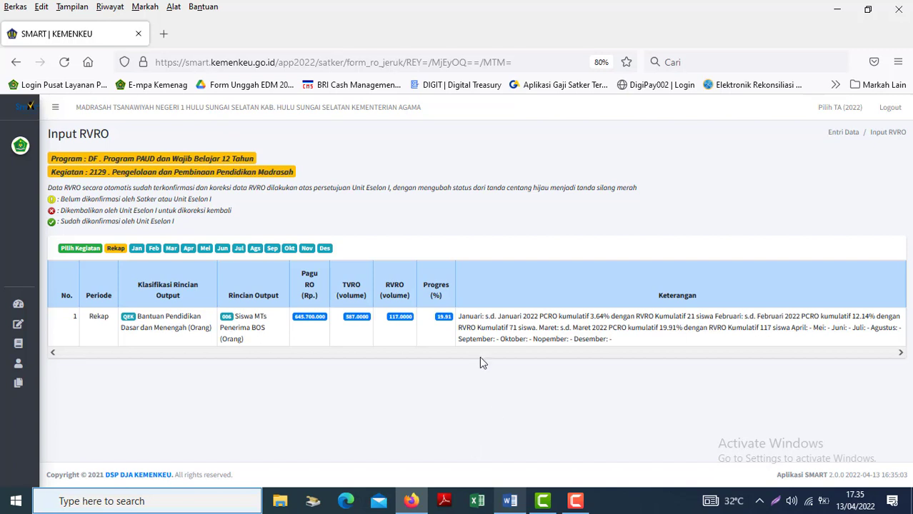
pyautogui.click(137, 250)
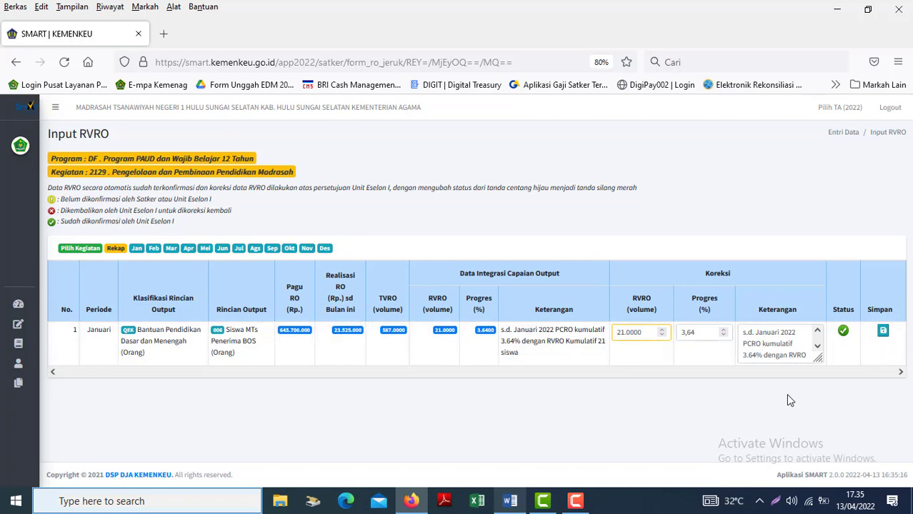
pyautogui.click(153, 250)
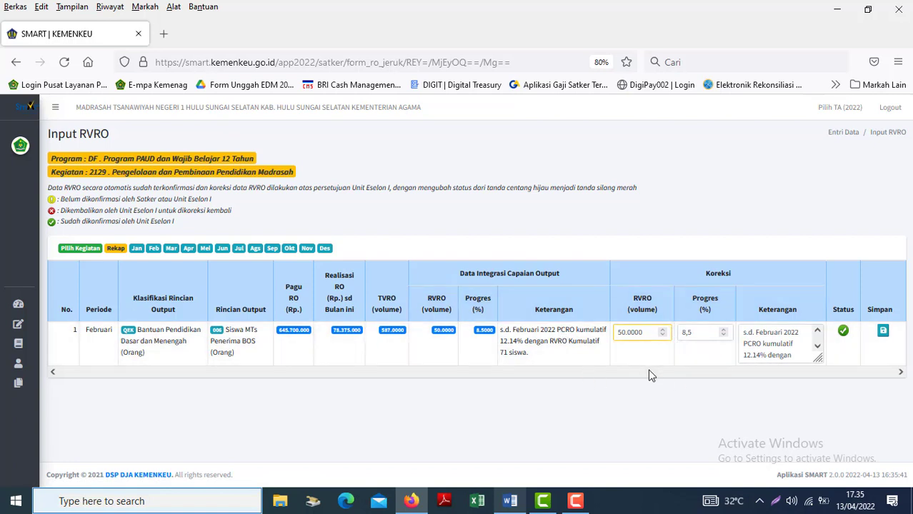
pyautogui.click(171, 250)
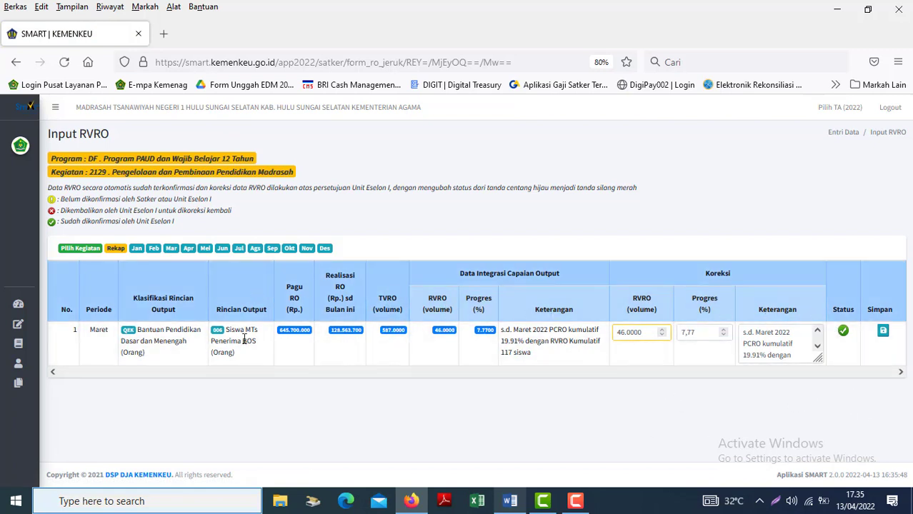
pyautogui.click(189, 252)
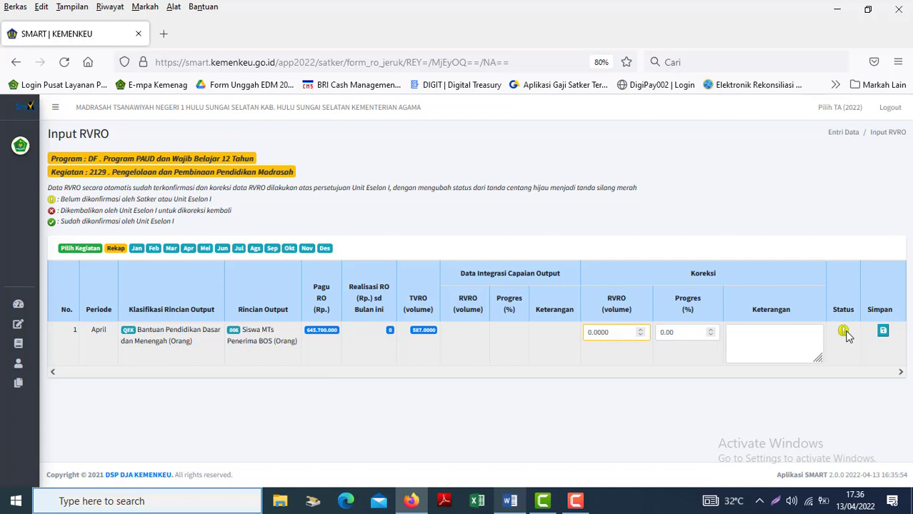
# Open the Laporan Semester I entry form and look over the available data entry options
pyautogui.moveTo(28, 274)
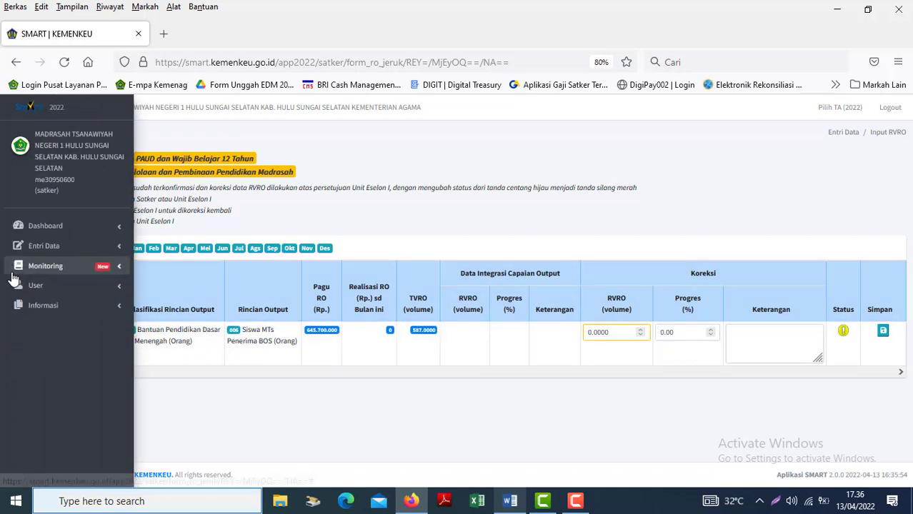
pyautogui.click(43, 250)
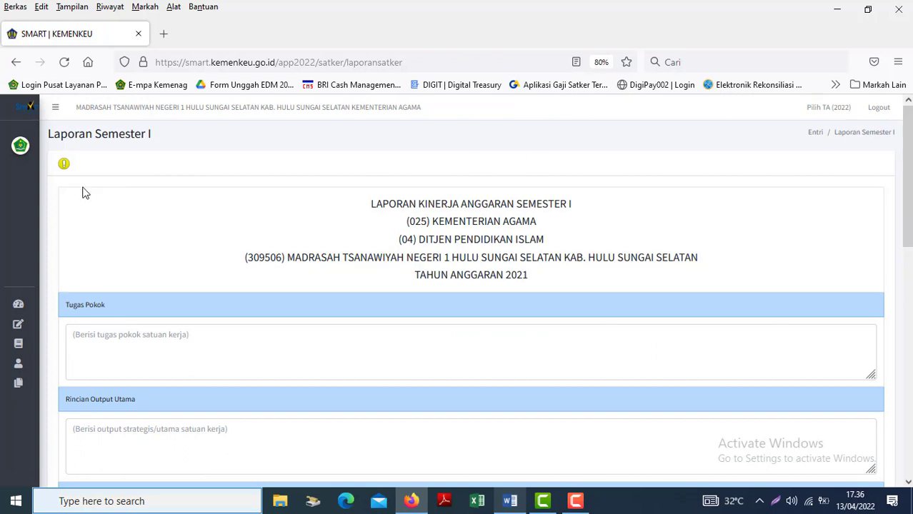
pyautogui.moveTo(19, 315)
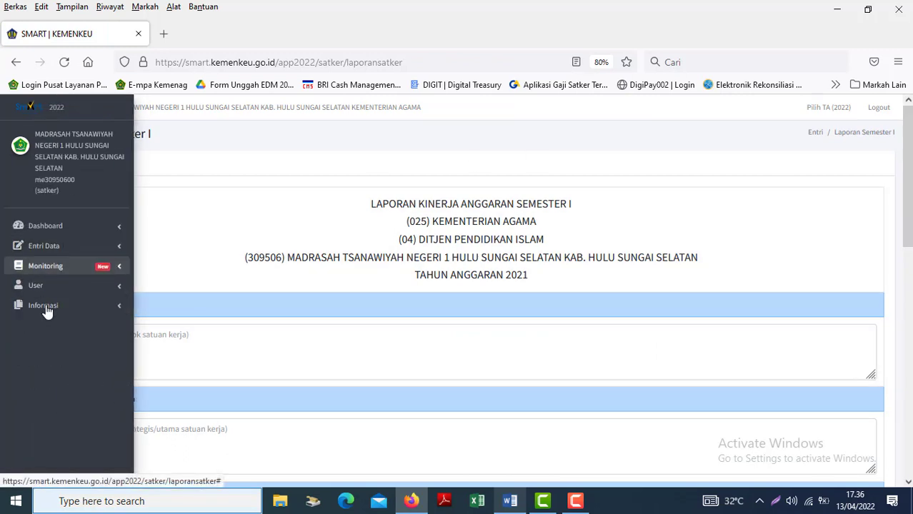
pyautogui.click(36, 250)
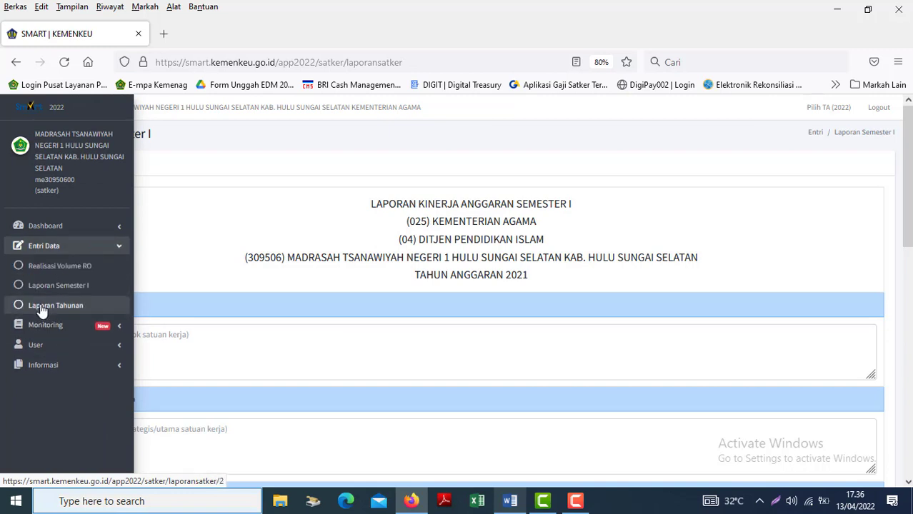
pyautogui.click(166, 333)
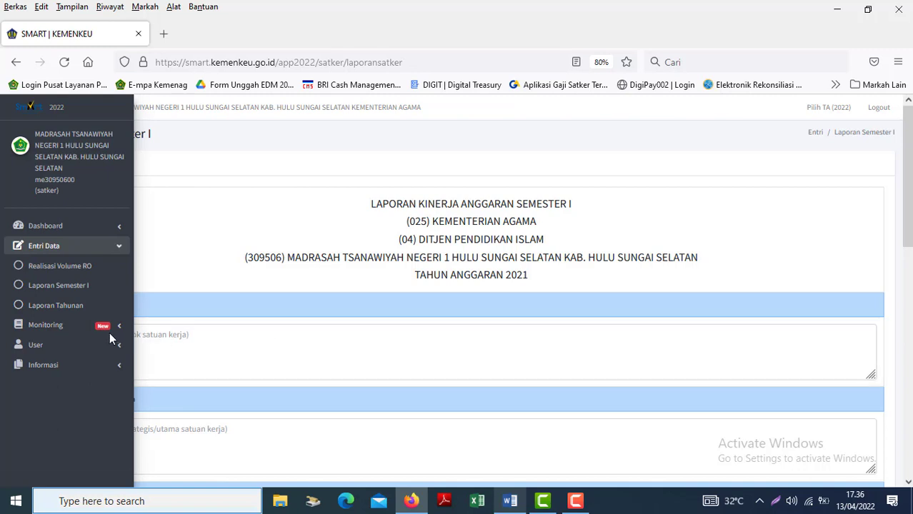
# View the monitoring reports for Klasifikasi RO and RPD
pyautogui.click(63, 326)
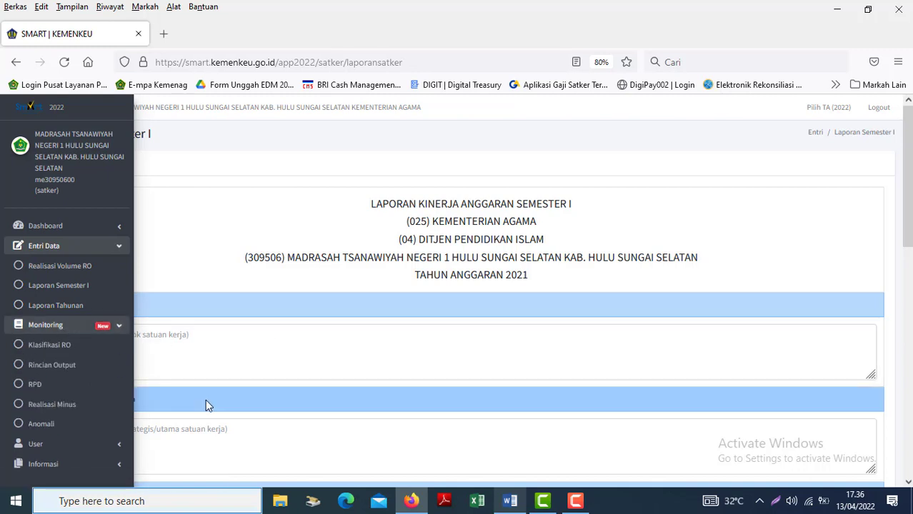
pyautogui.click(63, 348)
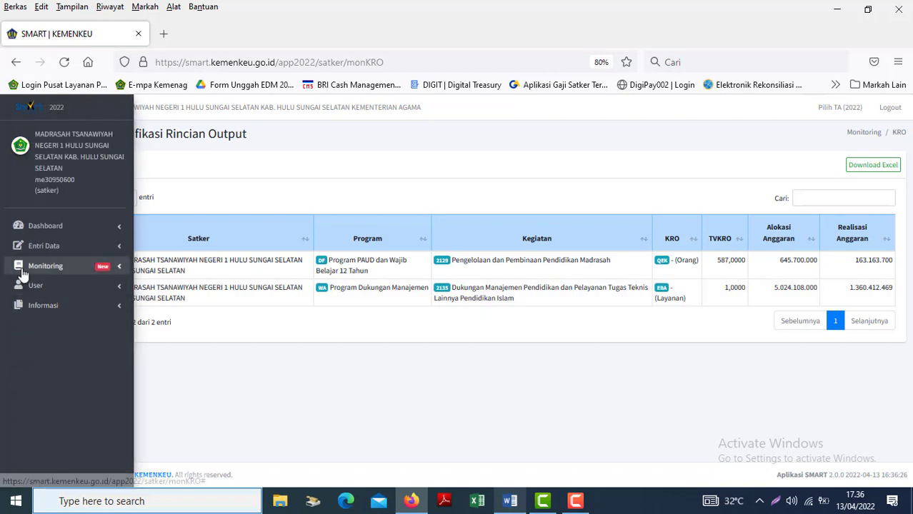
pyautogui.click(21, 273)
pyautogui.click(35, 326)
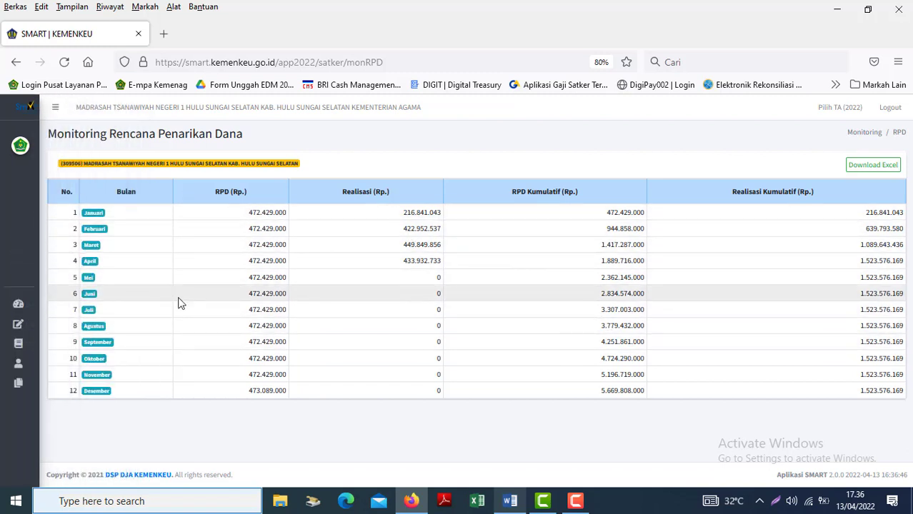
# View the Realisasi Minus and Anomali monitoring reports
pyautogui.click(34, 268)
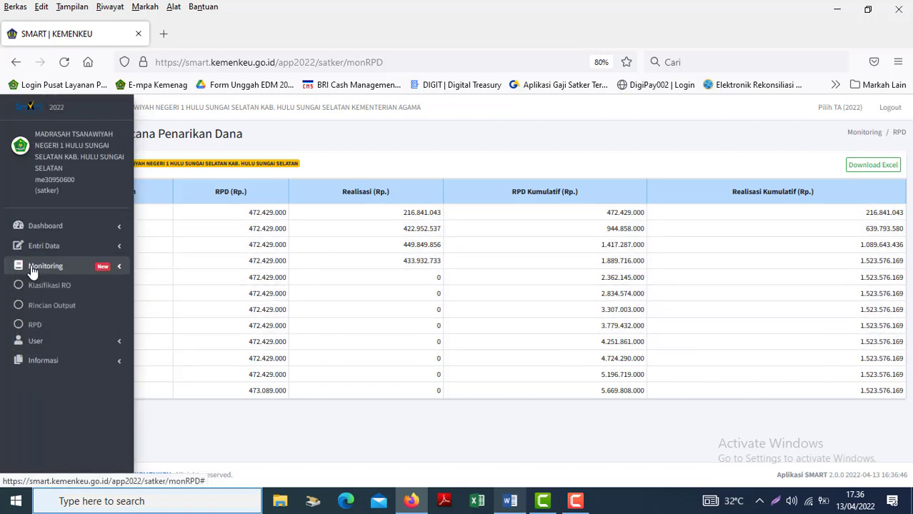
pyautogui.click(55, 348)
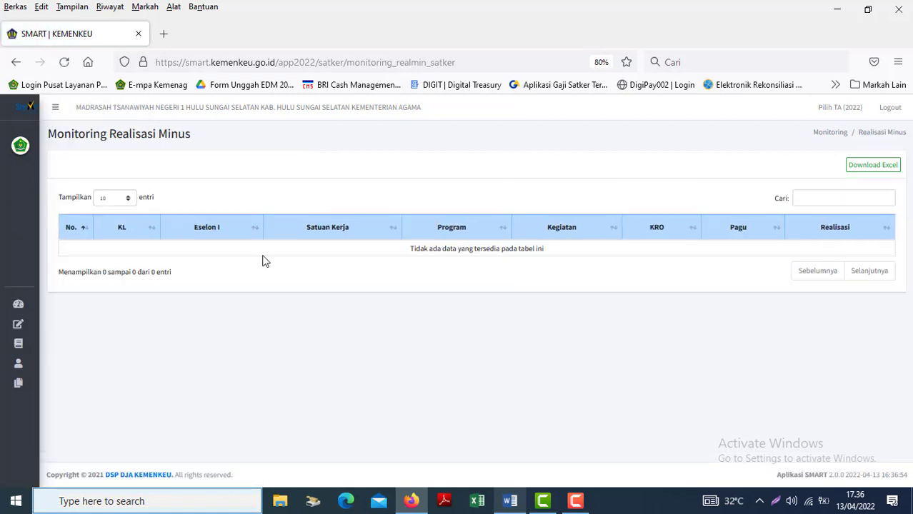
pyautogui.moveTo(38, 322)
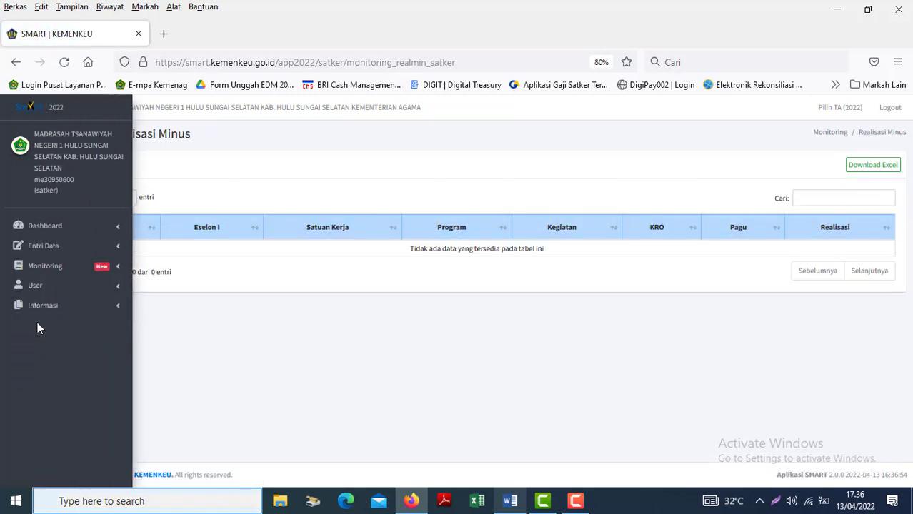
pyautogui.click(54, 266)
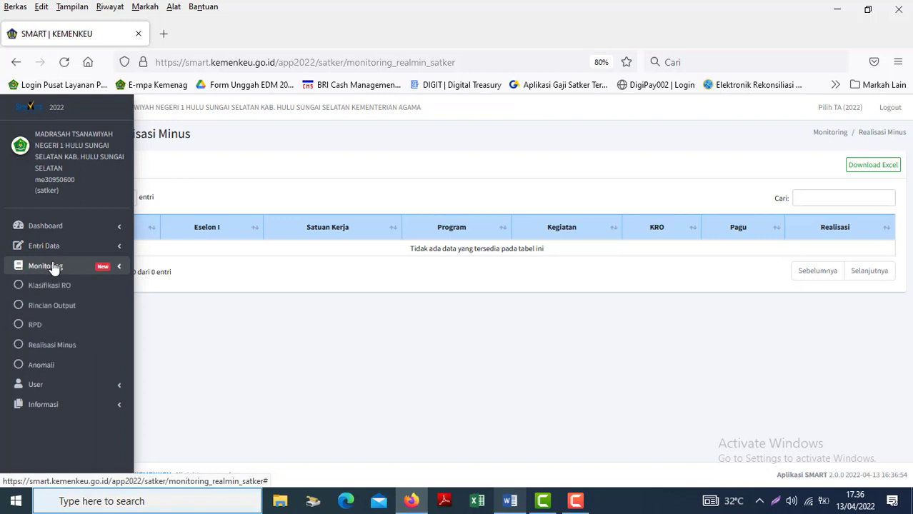
pyautogui.click(40, 367)
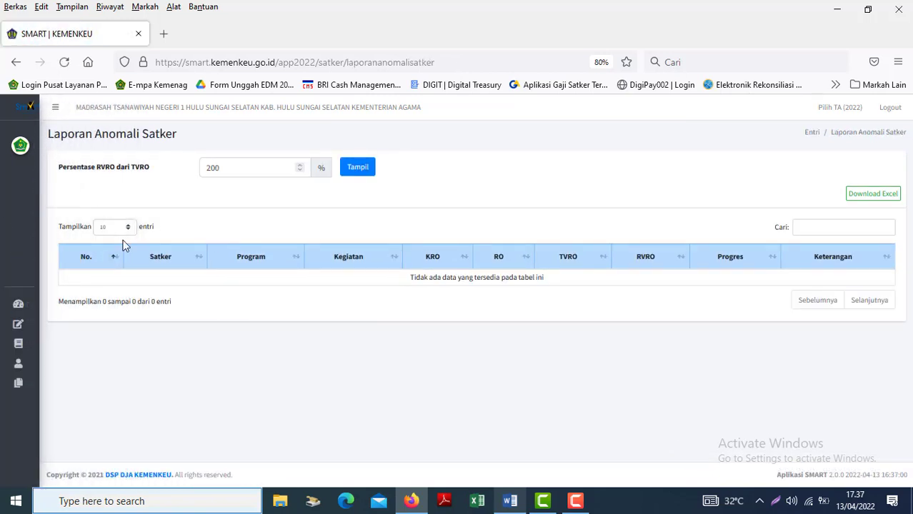
# Open the Realisasi Volume RO entry for Program Dukungan Manajemen and review its January and February data
pyautogui.moveTo(82, 248)
pyautogui.click(51, 267)
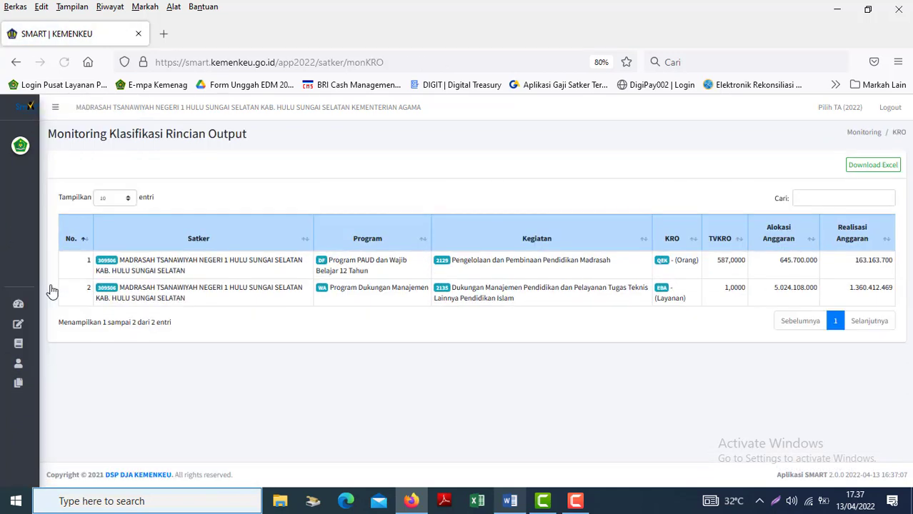
pyautogui.click(34, 249)
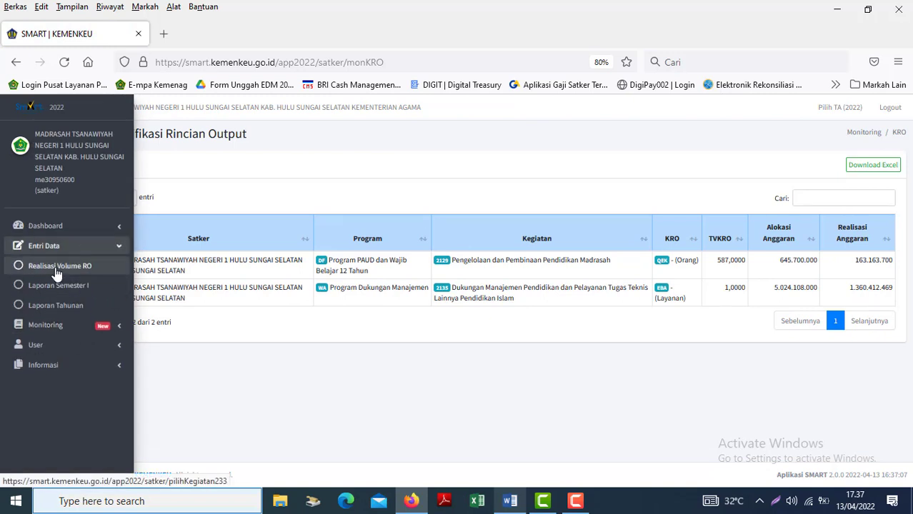
pyautogui.click(56, 270)
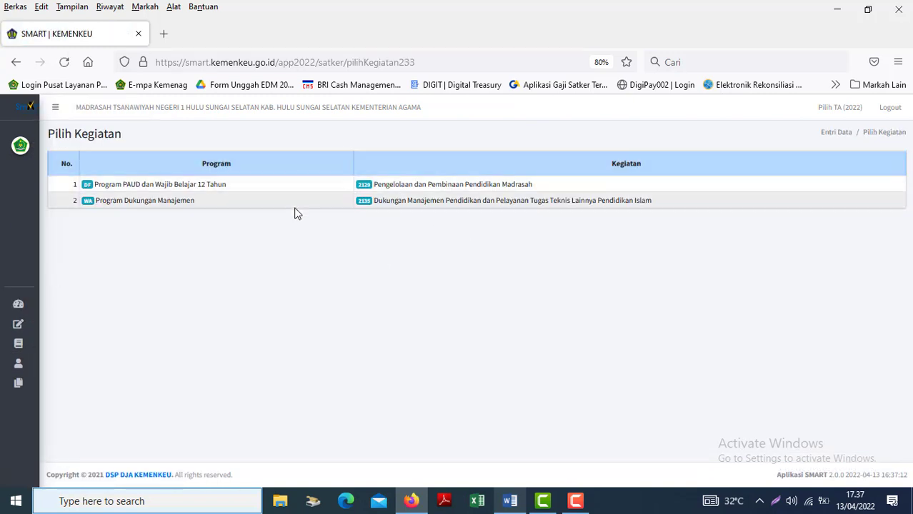
pyautogui.click(205, 203)
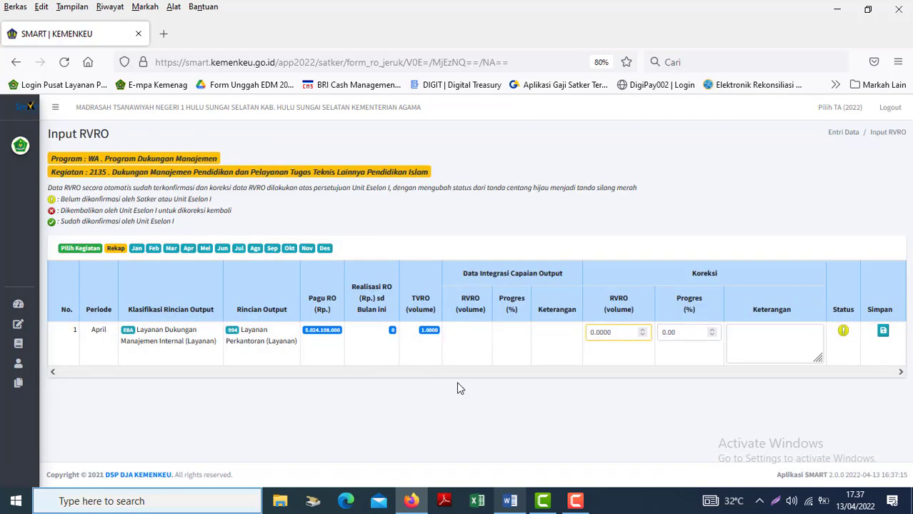
pyautogui.click(134, 251)
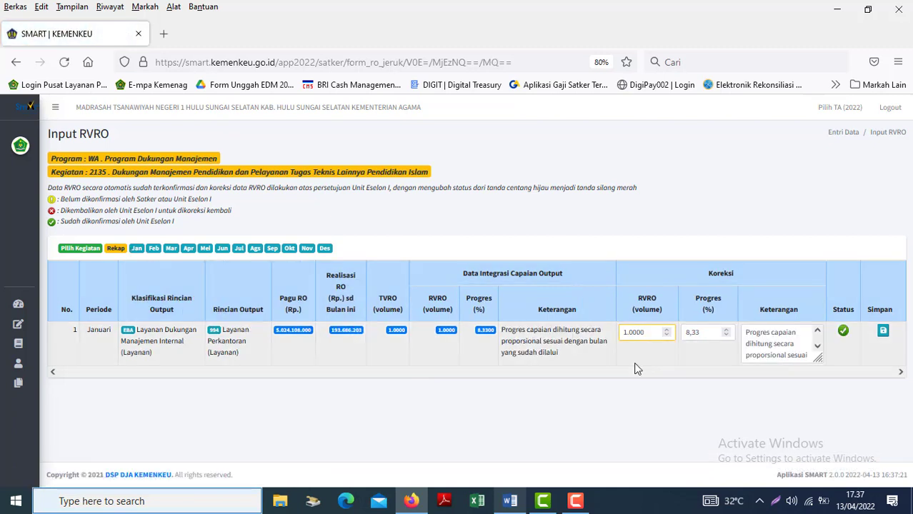
pyautogui.click(152, 250)
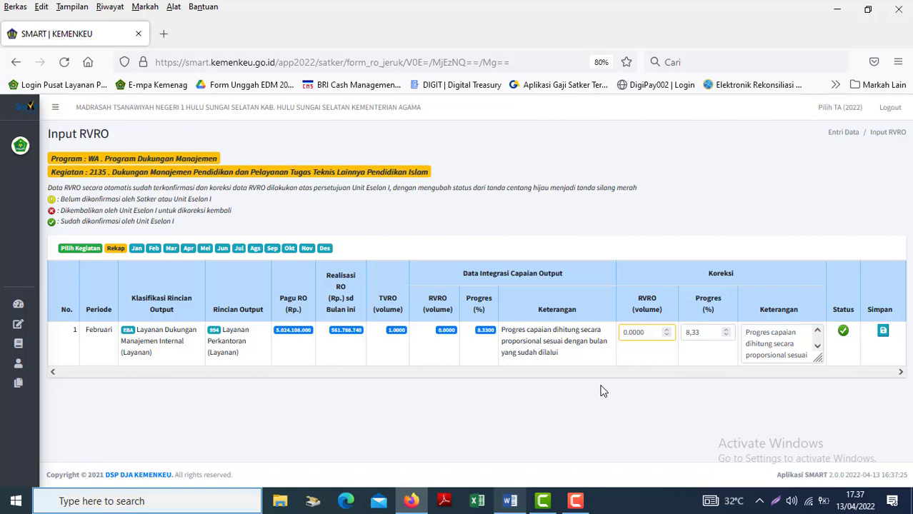
pyautogui.click(576, 500)
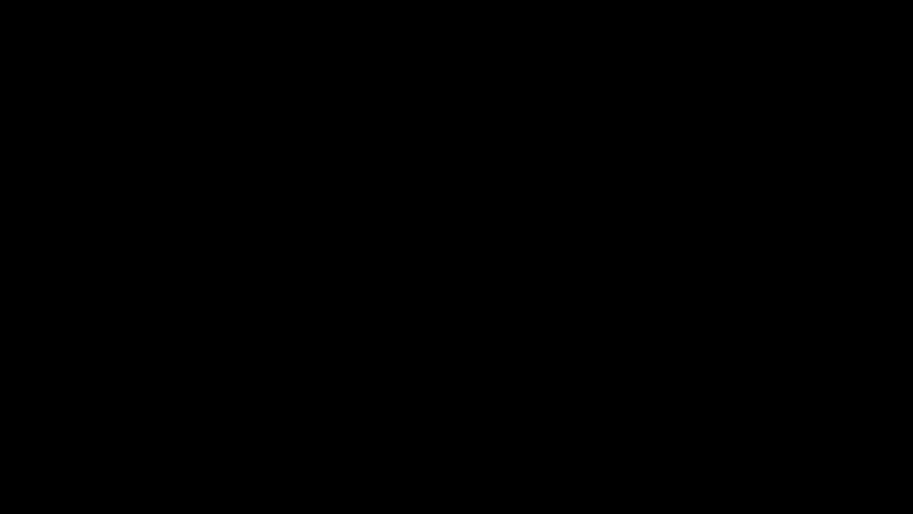